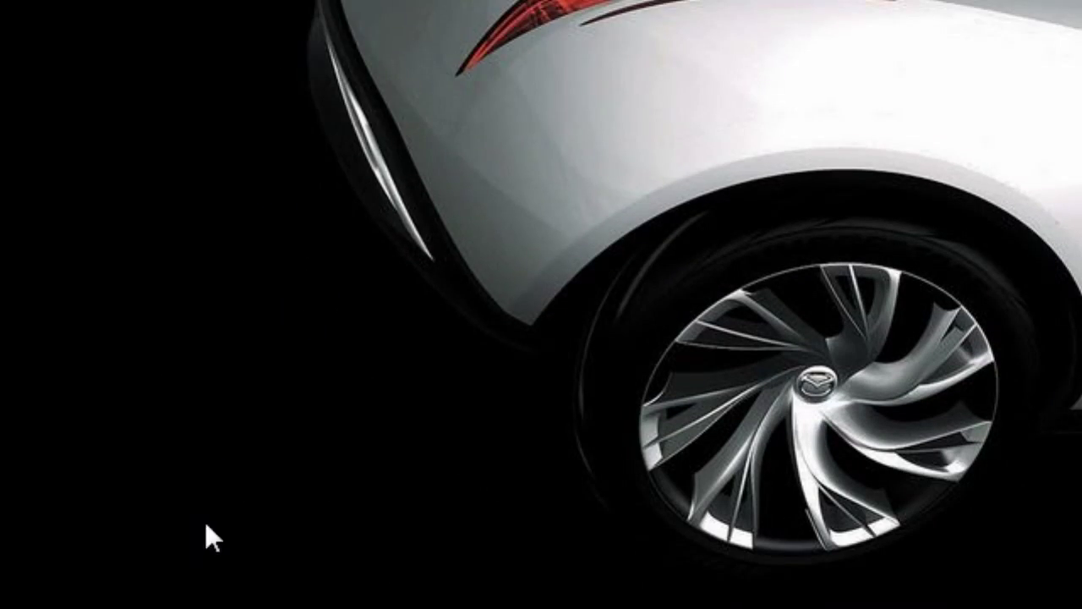
# Run msconfig to open the System Configuration utility and toggle the Load startup items option twice
pyautogui.click(25, 591)
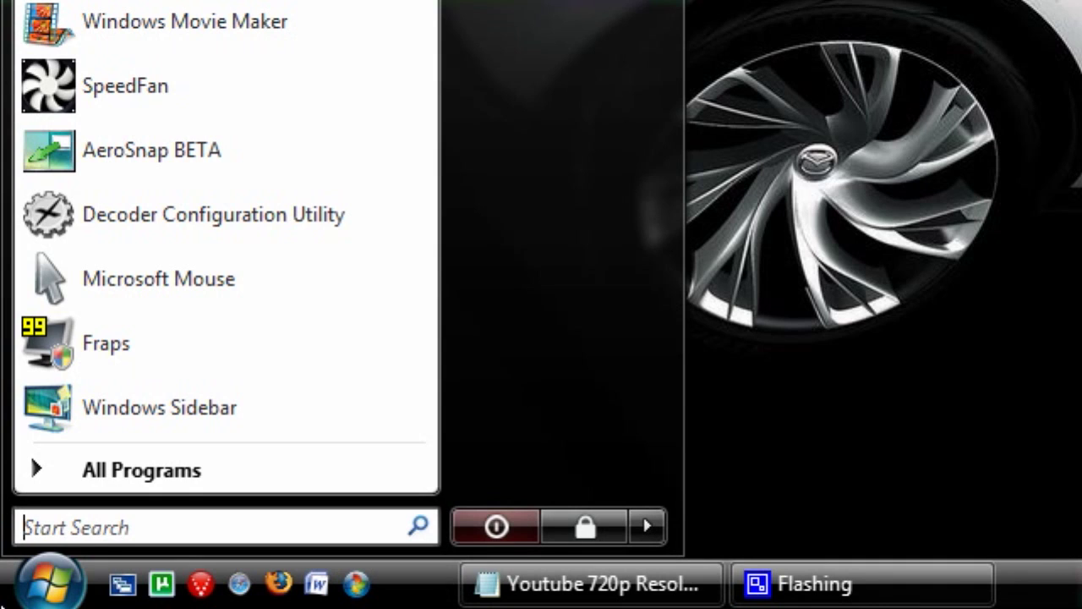
pyautogui.write('msconfig')
pyautogui.press('Return')
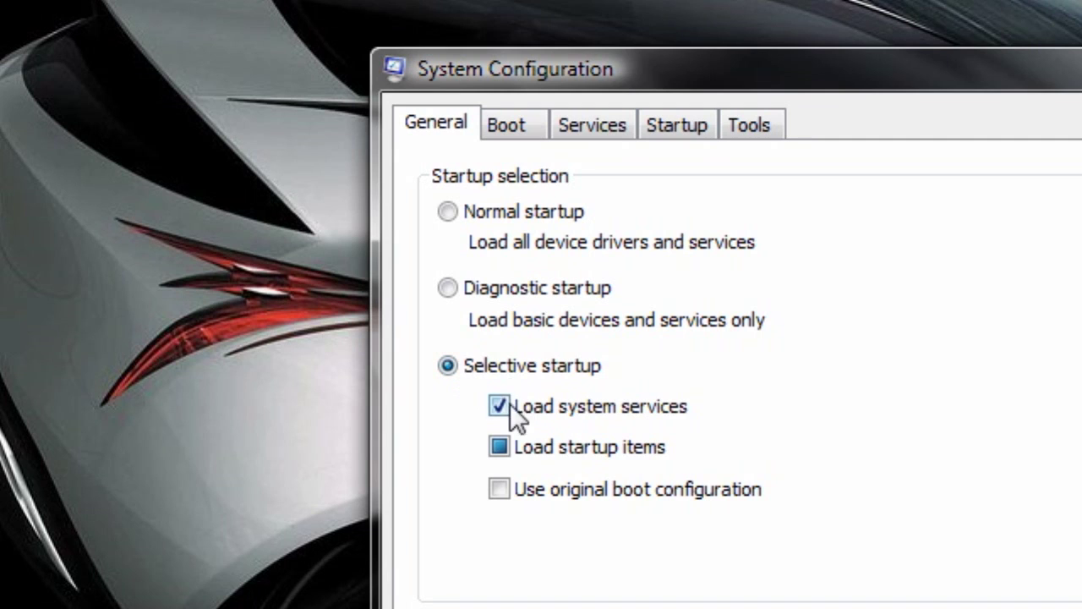
pyautogui.click(498, 447)
pyautogui.click(499, 447)
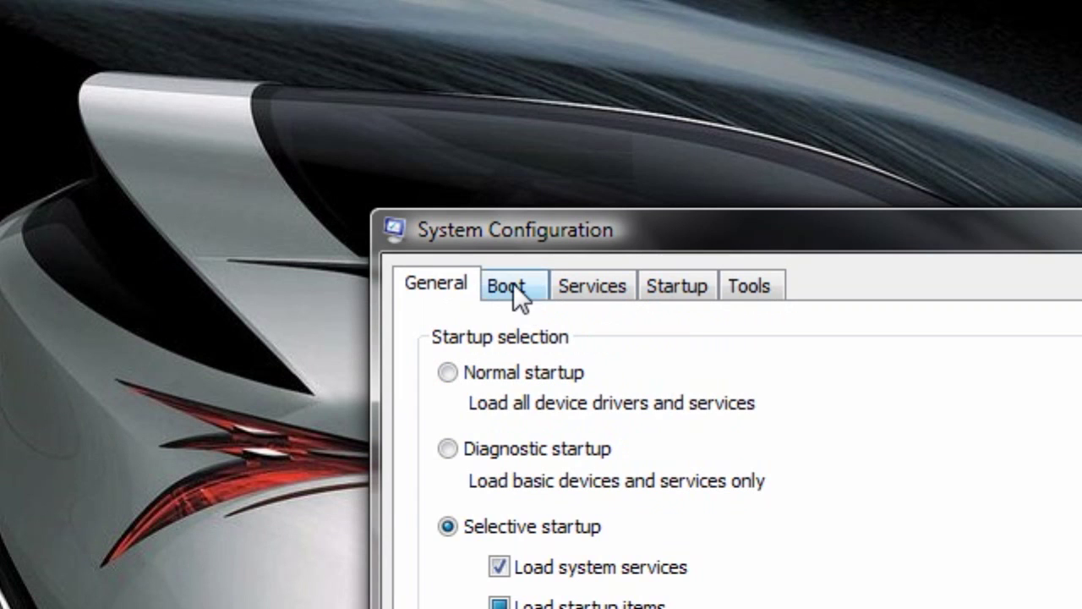
# Try a boot timeout of 2 seconds, and apply a timeout of 3 seconds instead
pyautogui.click(522, 129)
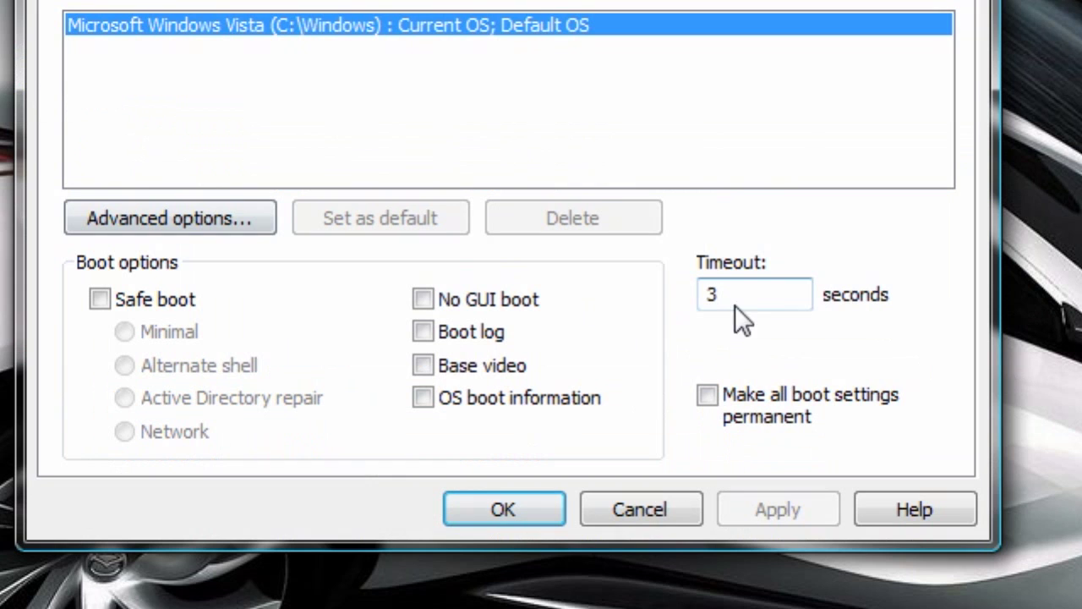
pyautogui.doubleClick(747, 287)
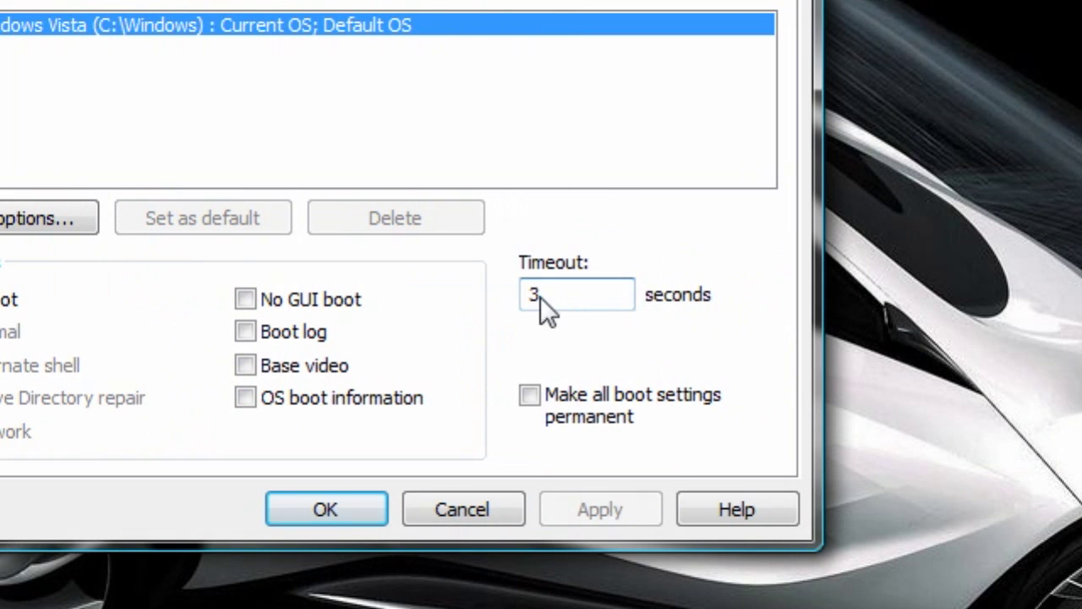
pyautogui.write('2')
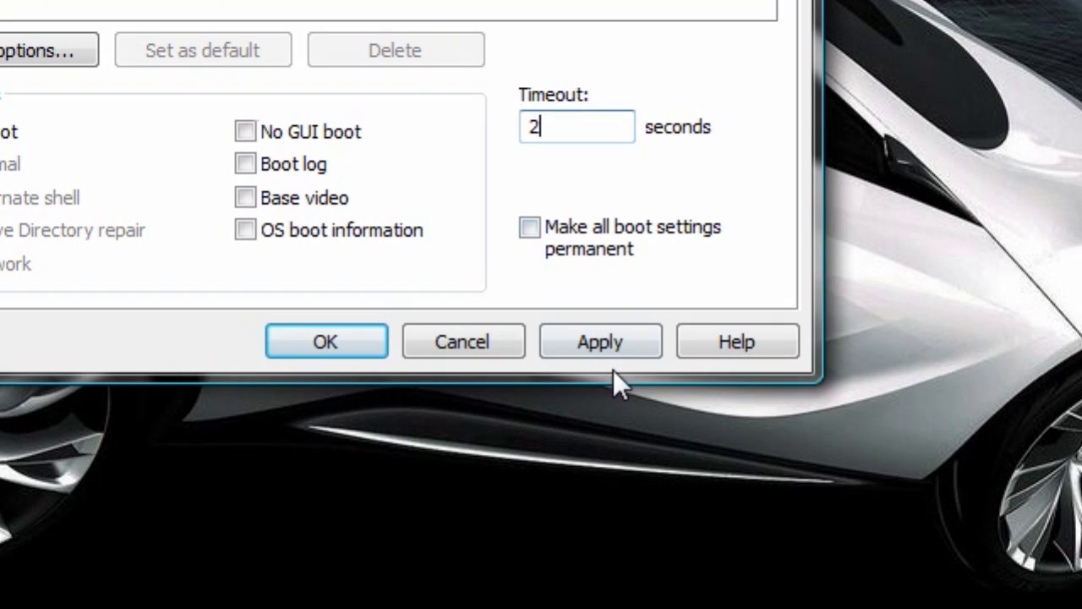
pyautogui.click(610, 339)
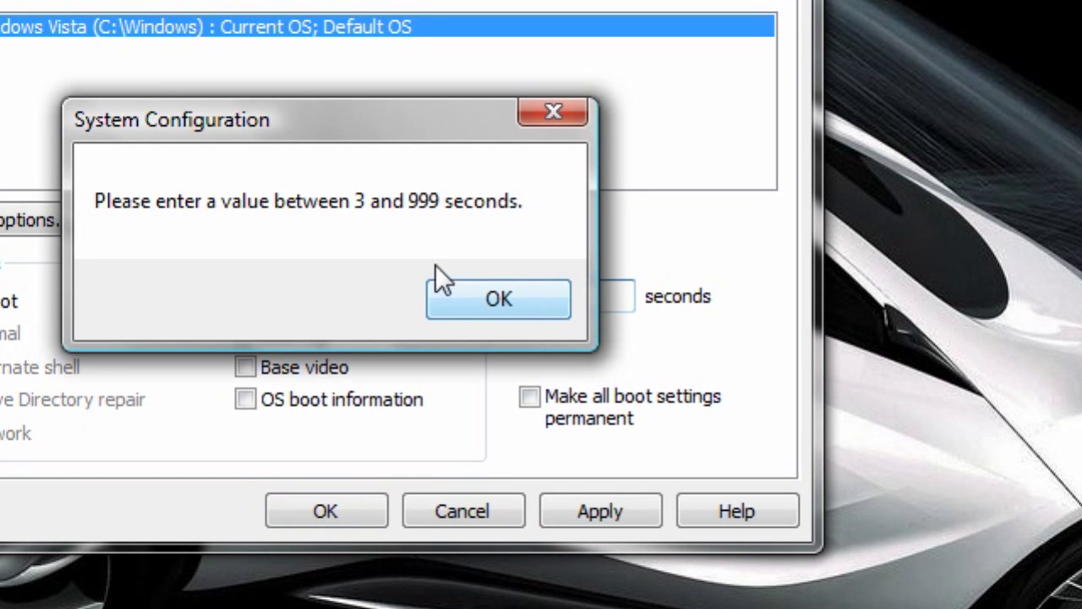
pyautogui.click(492, 308)
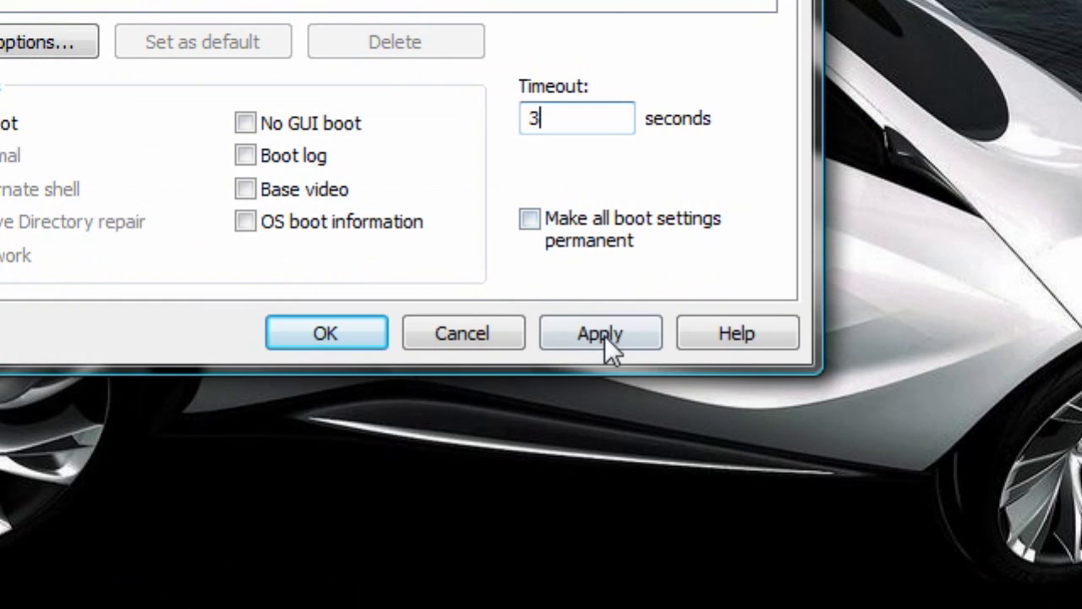
pyautogui.click(606, 512)
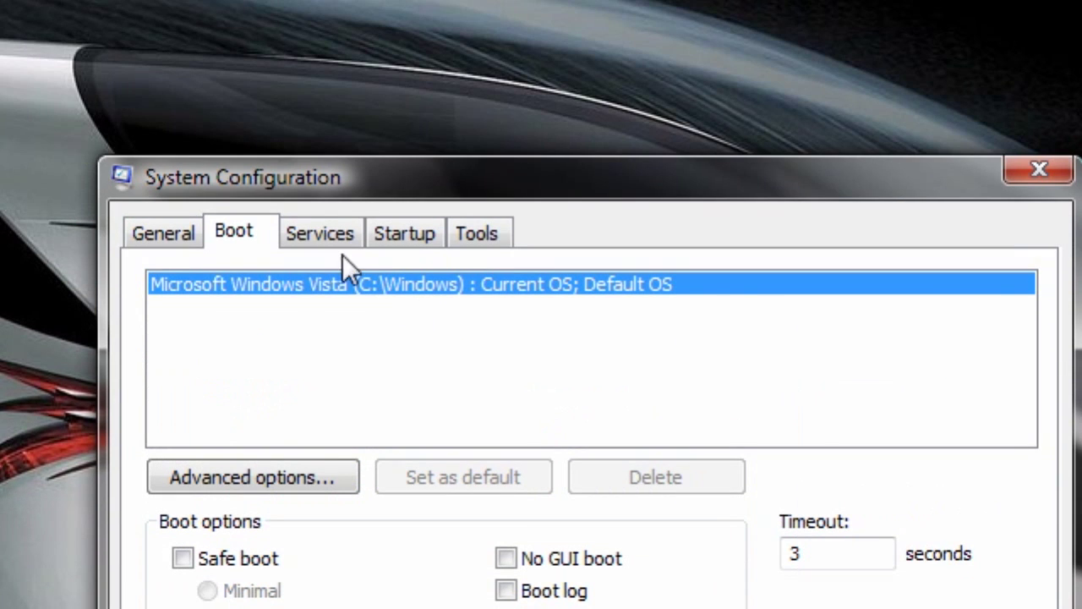
# Disable the Apple Mobile Device service and widen the Manufacturer column of the services list
pyautogui.click(316, 76)
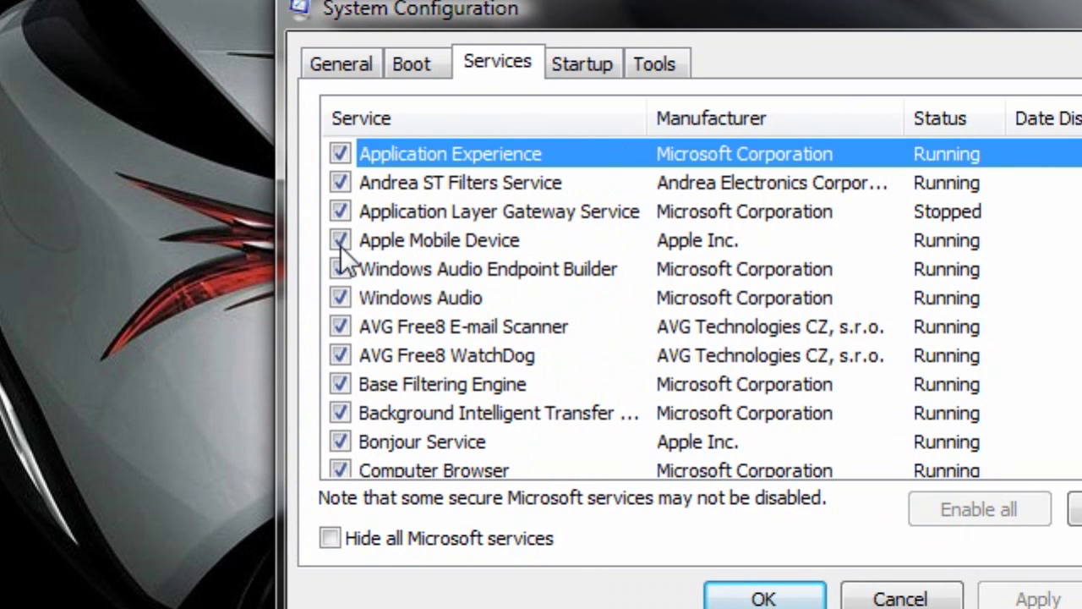
pyautogui.click(340, 241)
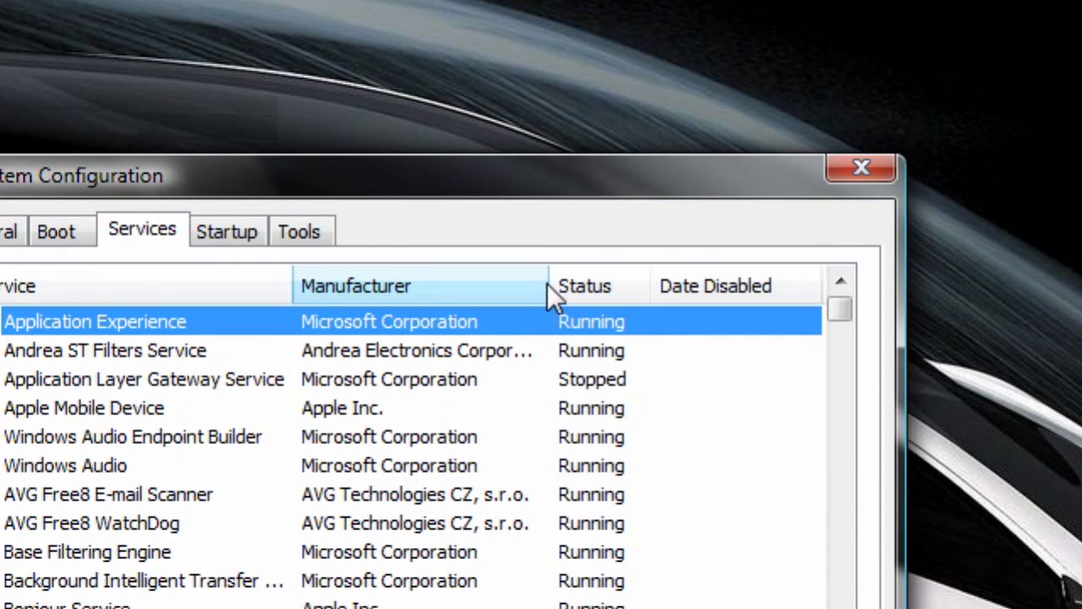
pyautogui.moveTo(549, 286); pyautogui.dragTo(578, 288)
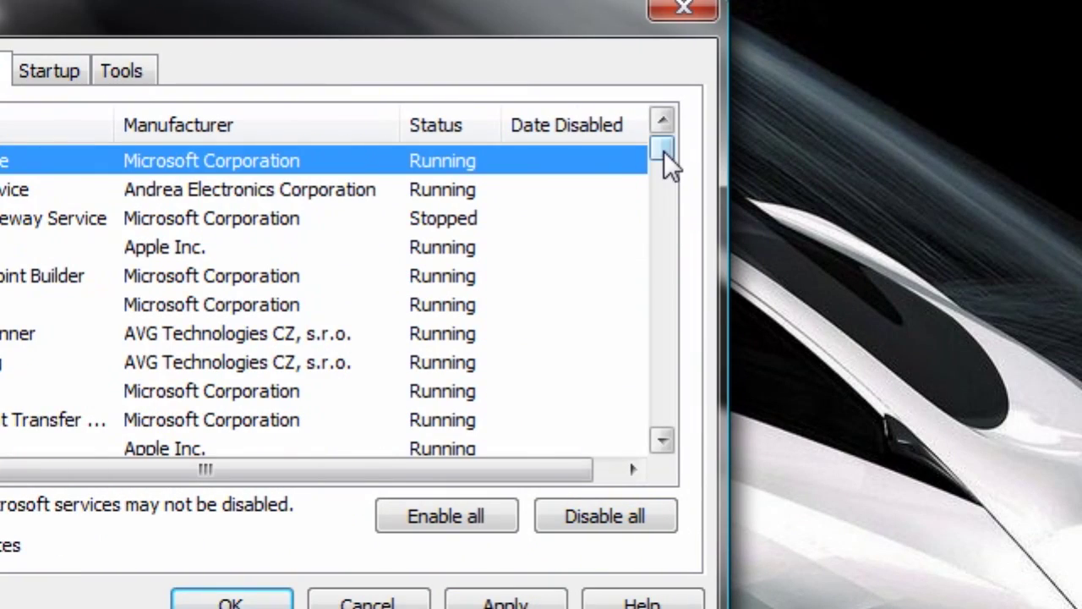
# Find the Tablet PC Input Service in the services list and disable it
pyautogui.moveTo(1020, 150); pyautogui.dragTo(1021, 163)
pyautogui.moveTo(664, 162); pyautogui.dragTo(664, 164)
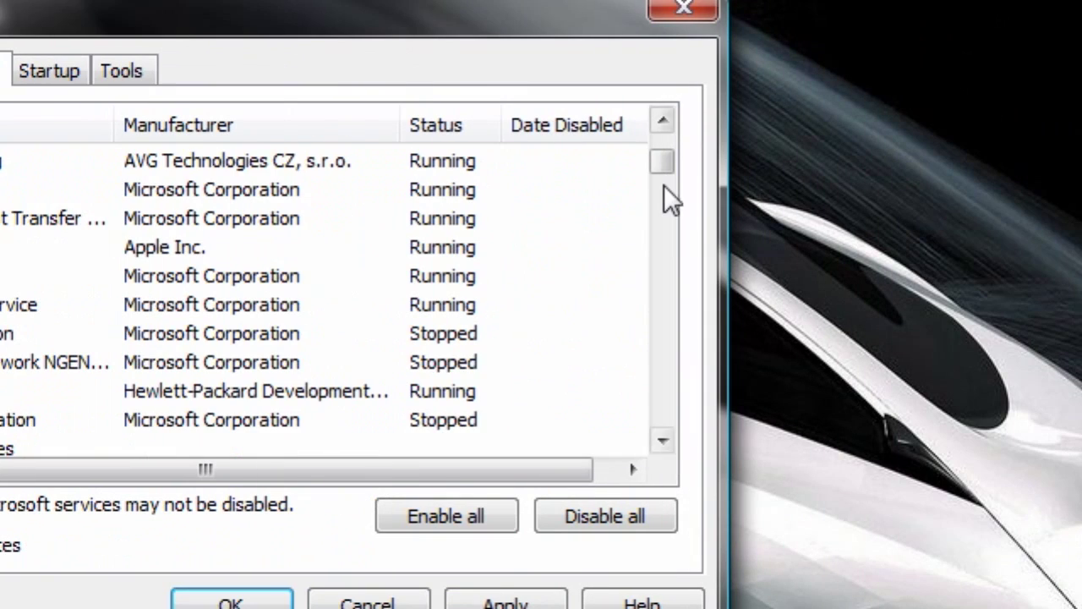
pyautogui.moveTo(667, 170); pyautogui.dragTo(665, 438)
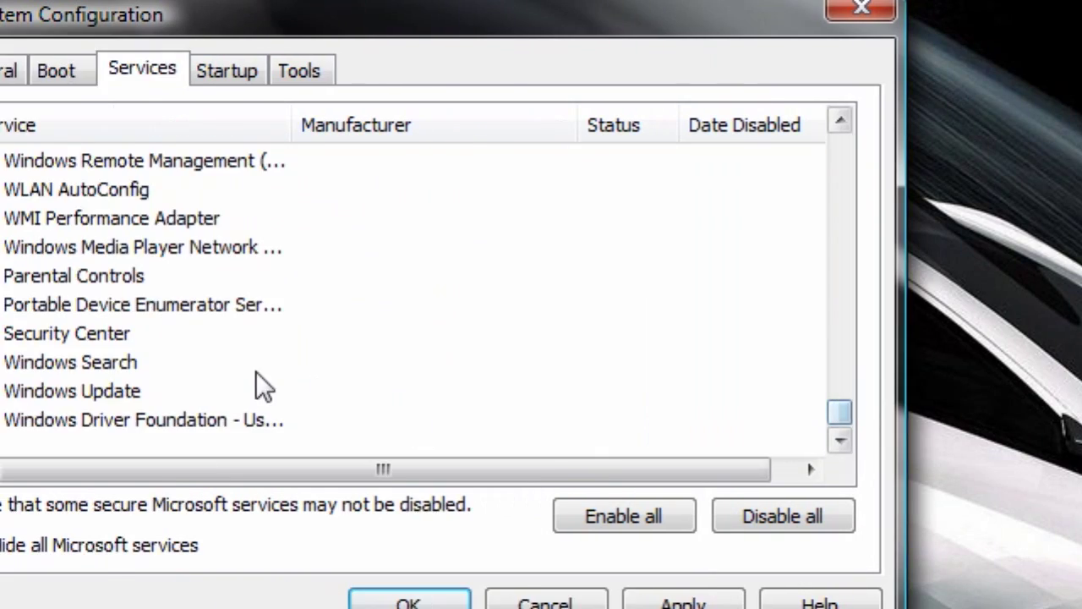
pyautogui.scroll(20, 265, 385)
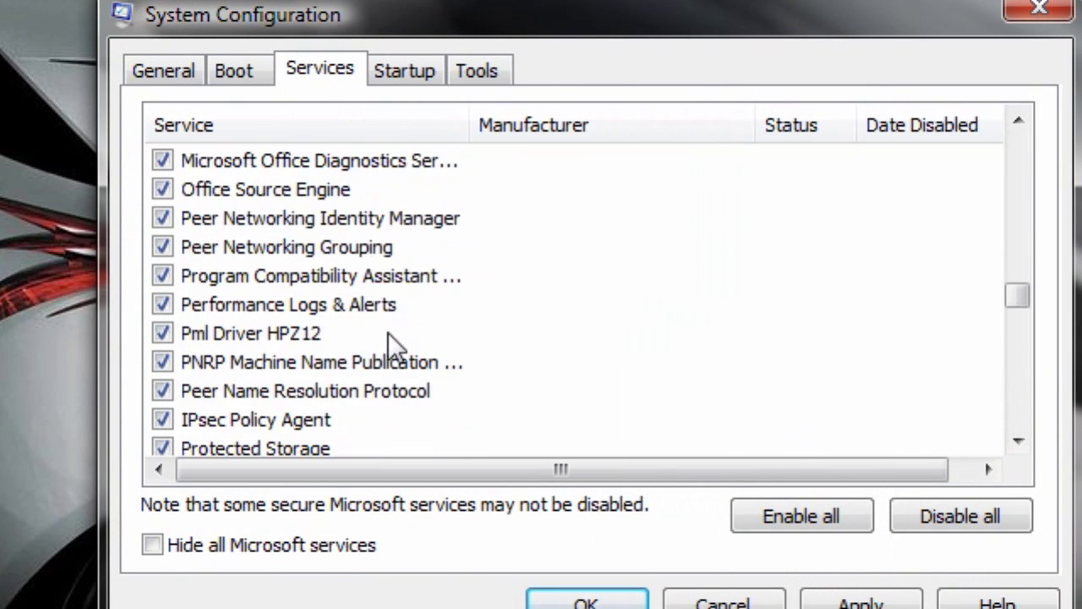
pyautogui.scroll(-20, 389, 334)
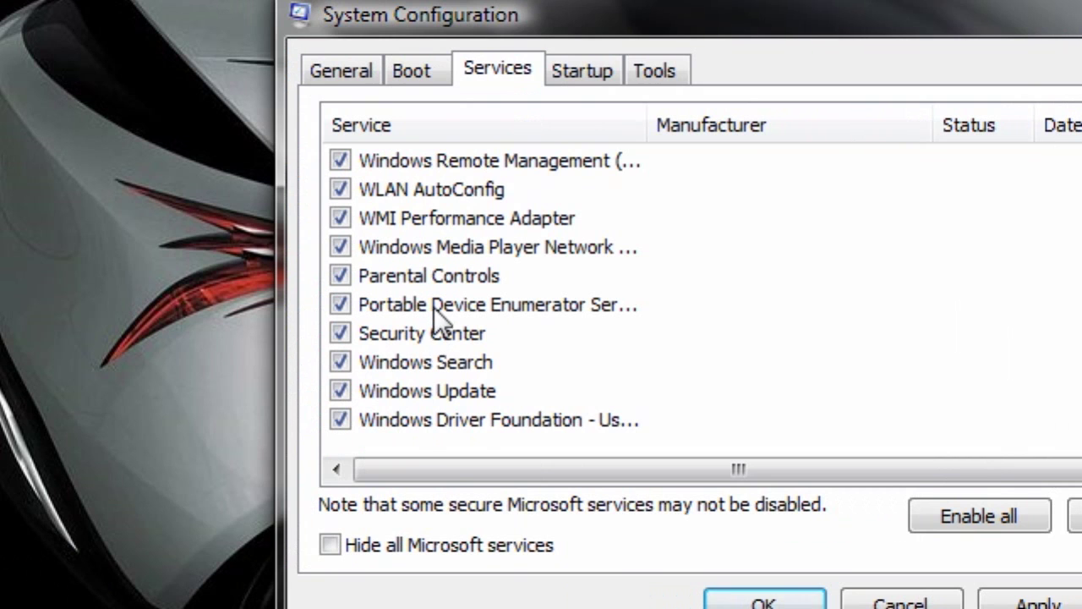
pyautogui.scroll(3, 258, 321)
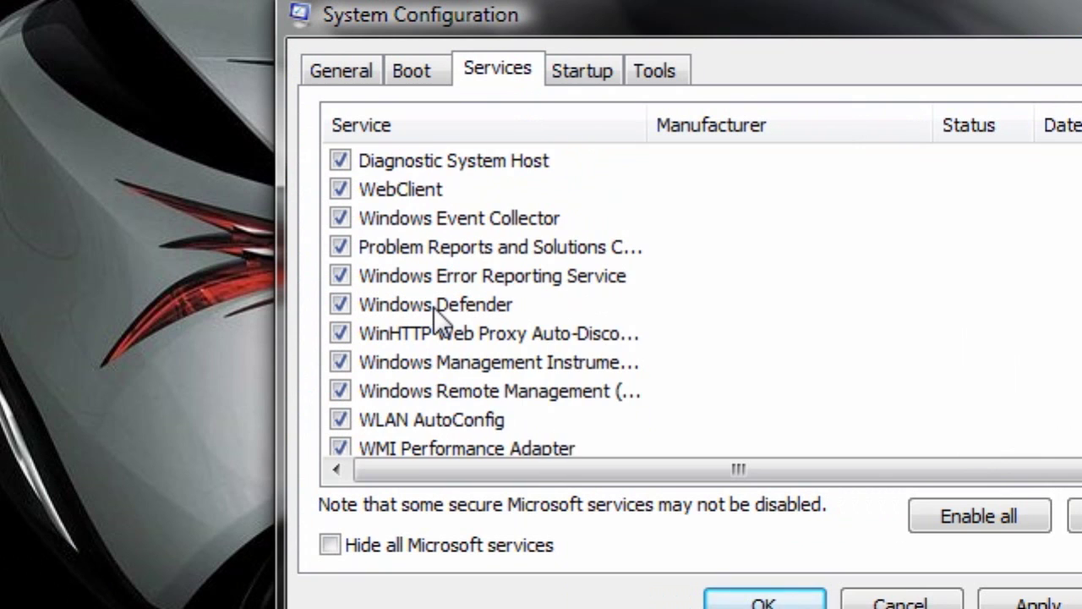
pyautogui.scroll(1, 258, 313)
pyautogui.scroll(4, 434, 307)
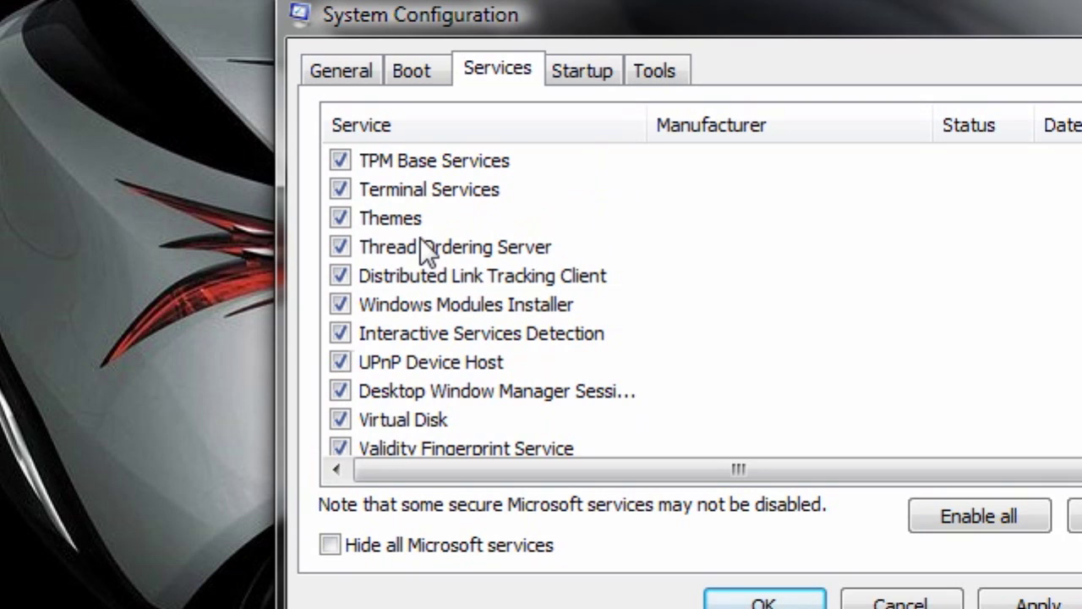
pyautogui.scroll(1, 423, 242)
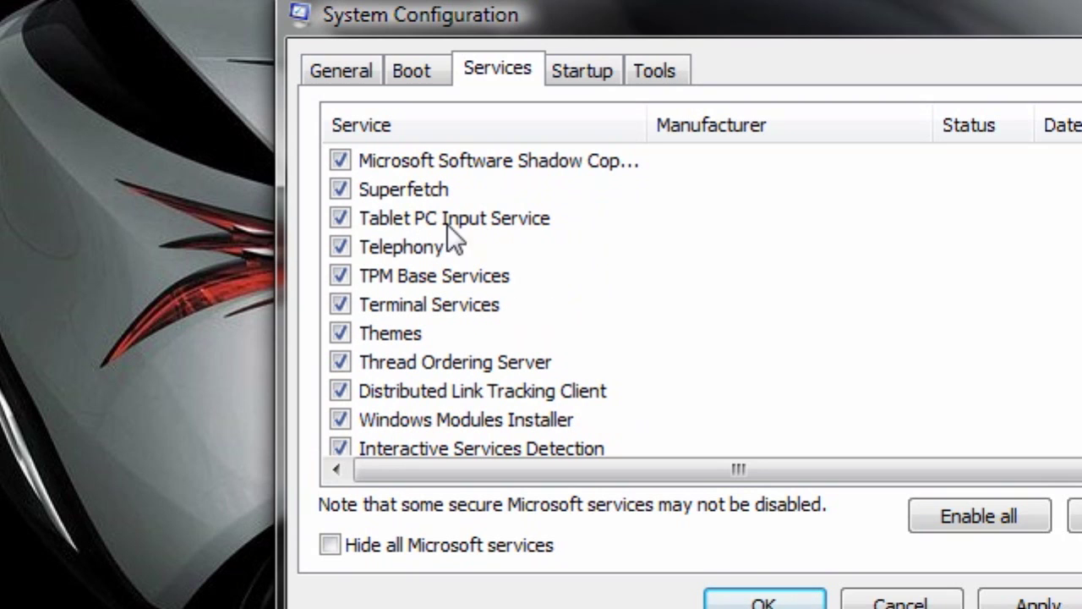
pyautogui.click(339, 219)
# Disable the Windows Backup service and apply the changes to the services
pyautogui.scroll(4, 459, 251)
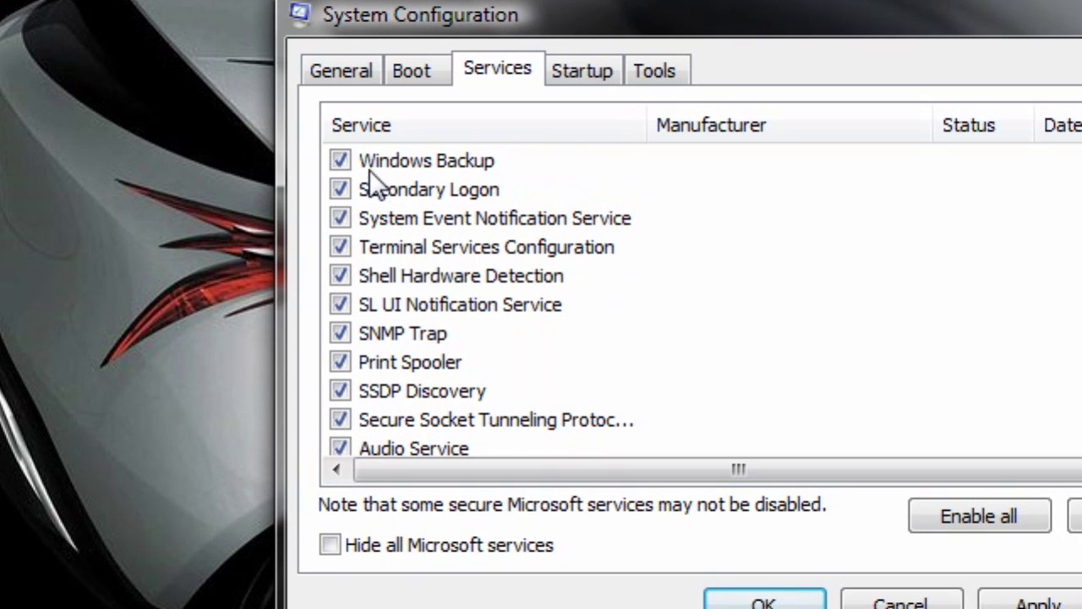
pyautogui.click(341, 161)
pyautogui.scroll(1, 427, 247)
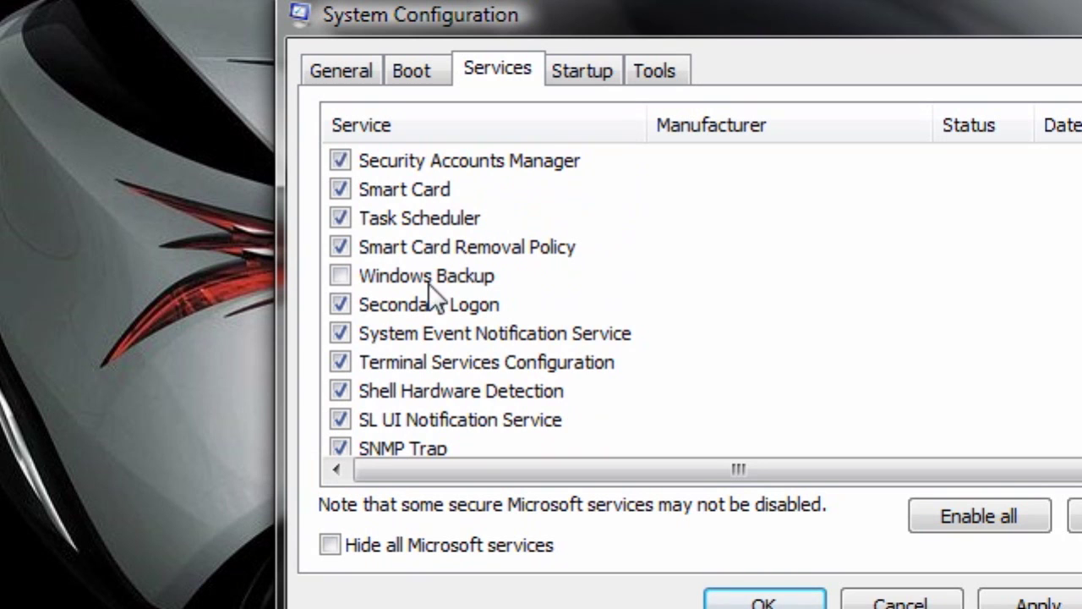
pyautogui.scroll(3, 448, 263)
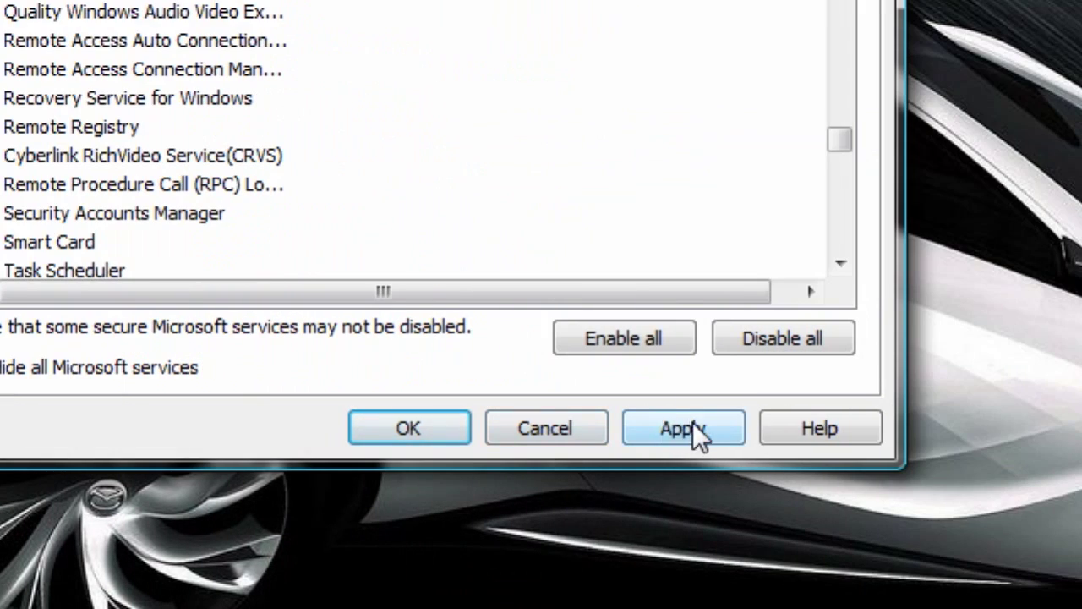
pyautogui.click(693, 424)
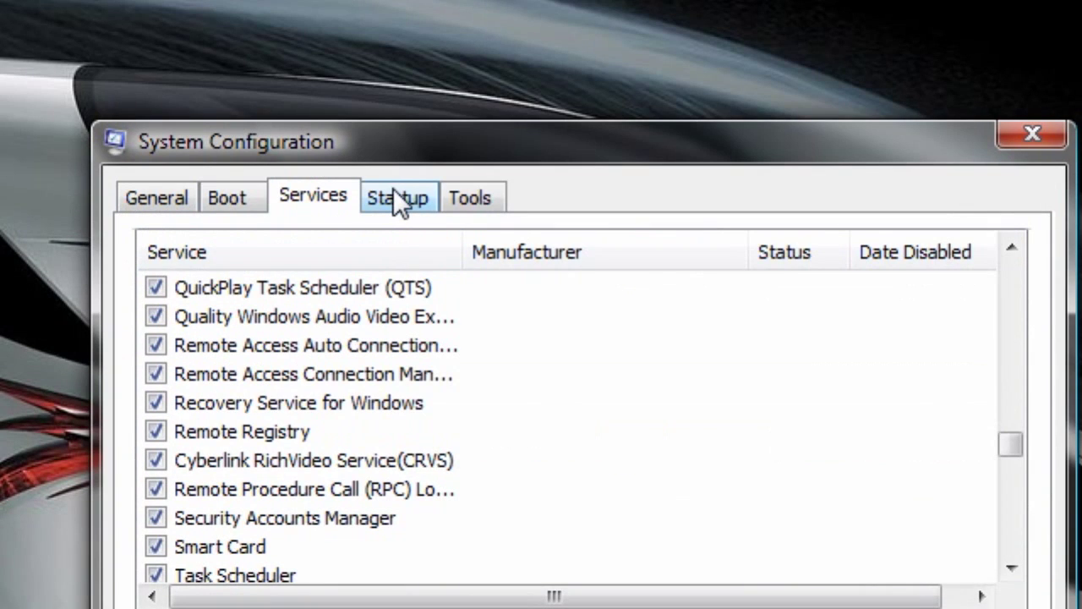
# Review the full list of startup items, widening the Startup Item column to read the program names
pyautogui.click(395, 198)
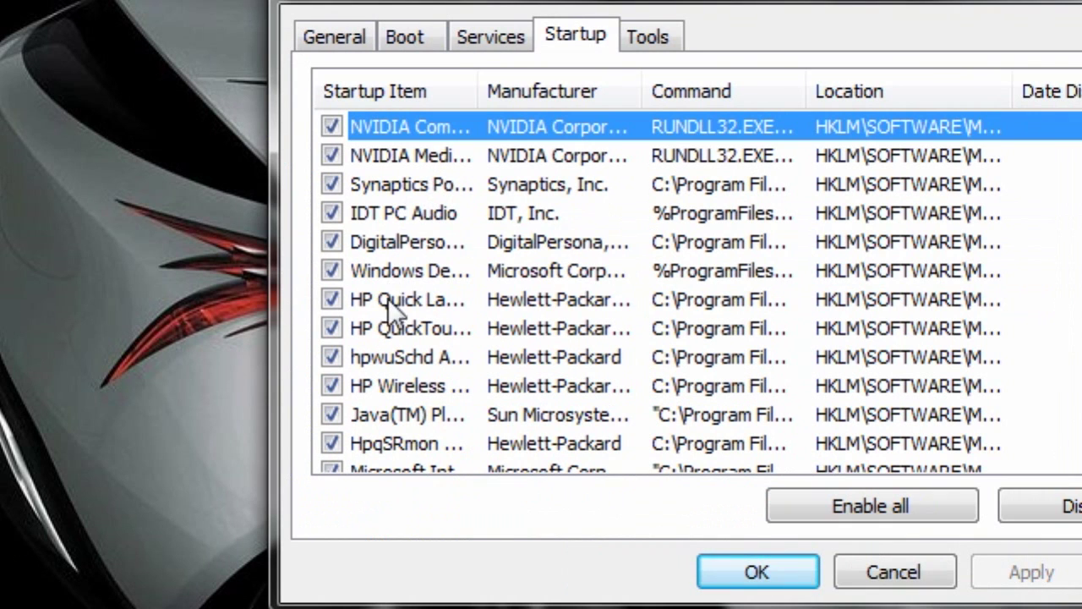
pyautogui.scroll(-1, 498, 344)
pyautogui.scroll(-1, 498, 344)
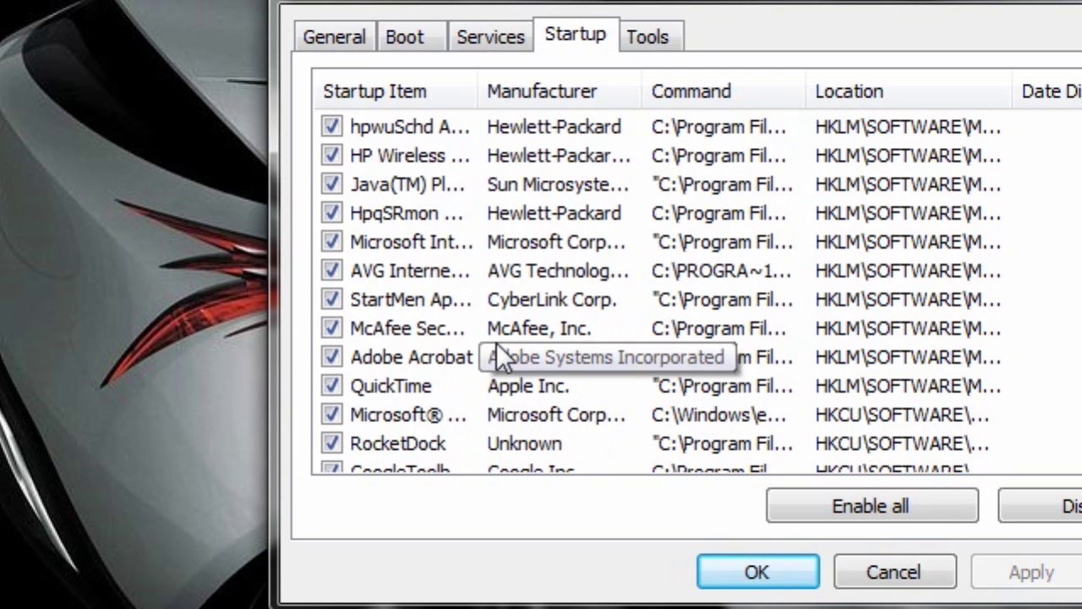
pyautogui.moveTo(483, 256); pyautogui.dragTo(615, 270)
pyautogui.scroll(-3, 541, 319)
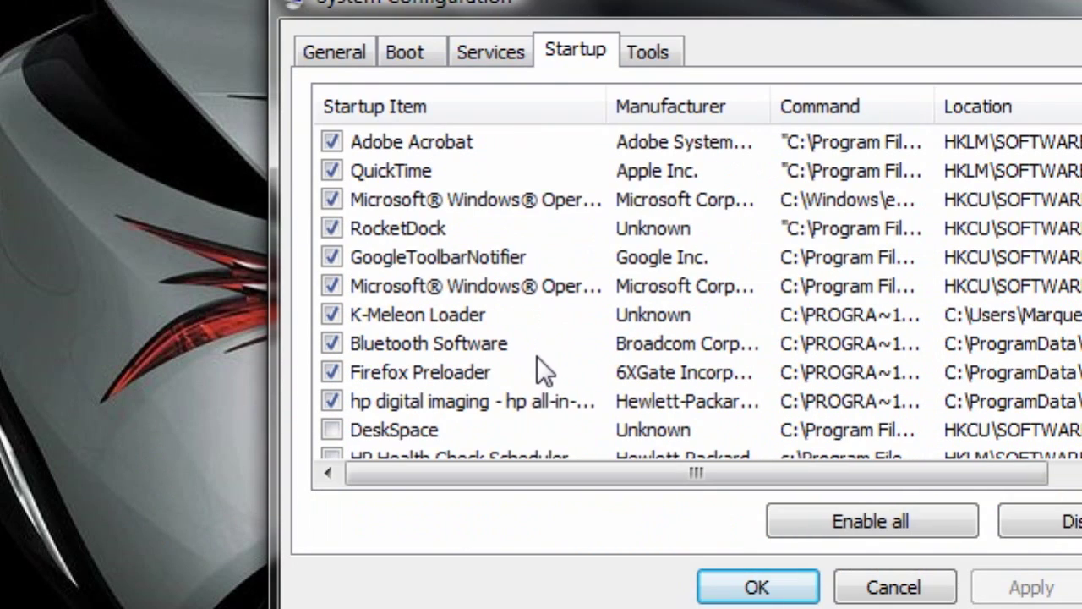
pyautogui.scroll(-3, 537, 356)
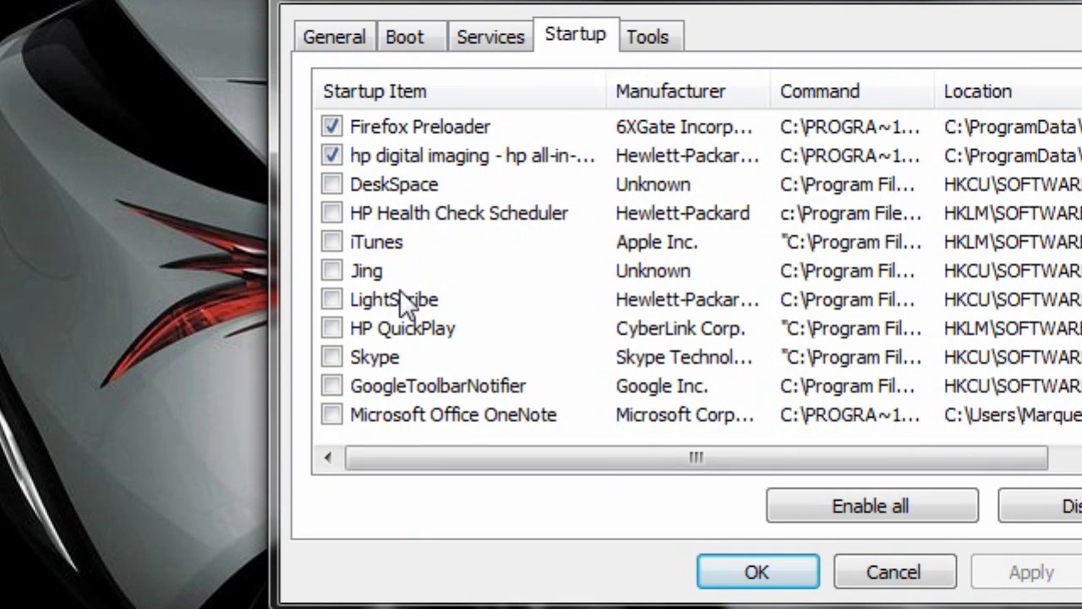
pyautogui.scroll(3, 421, 212)
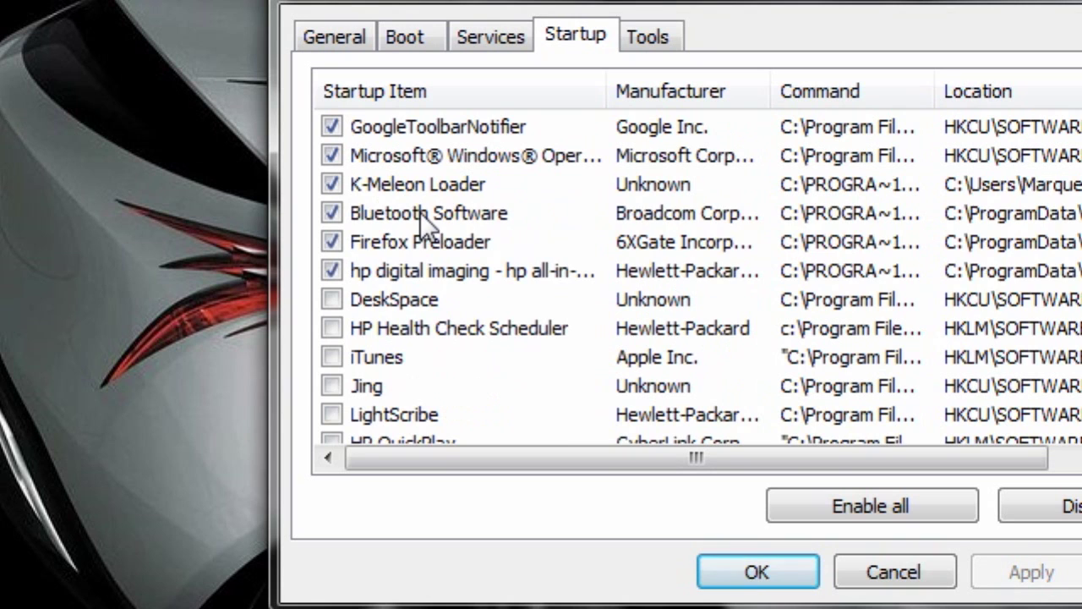
pyautogui.scroll(2, 406, 288)
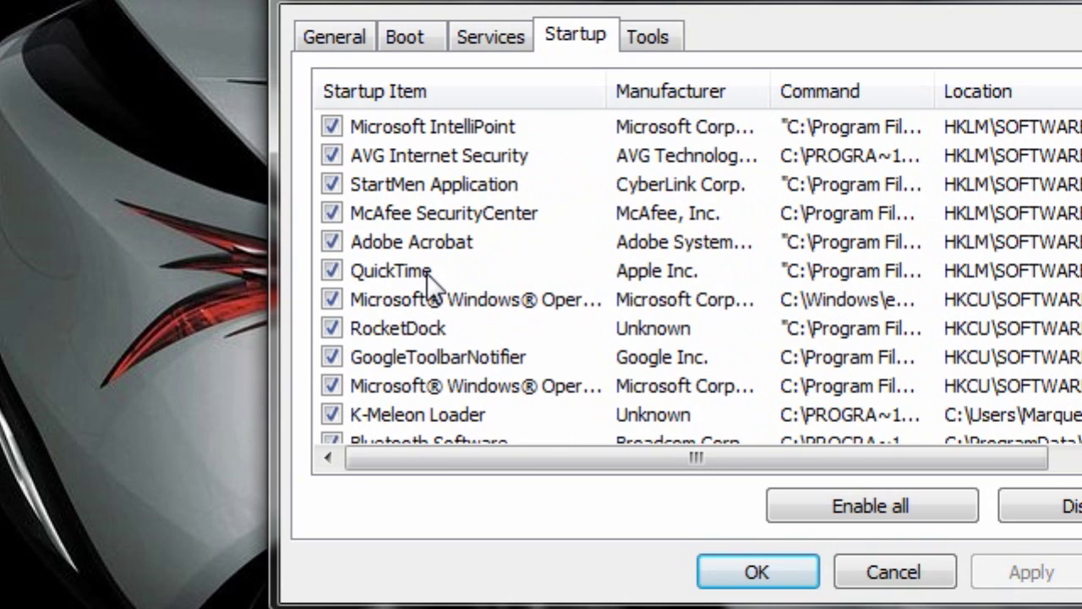
pyautogui.scroll(2, 439, 256)
pyautogui.scroll(3, 439, 256)
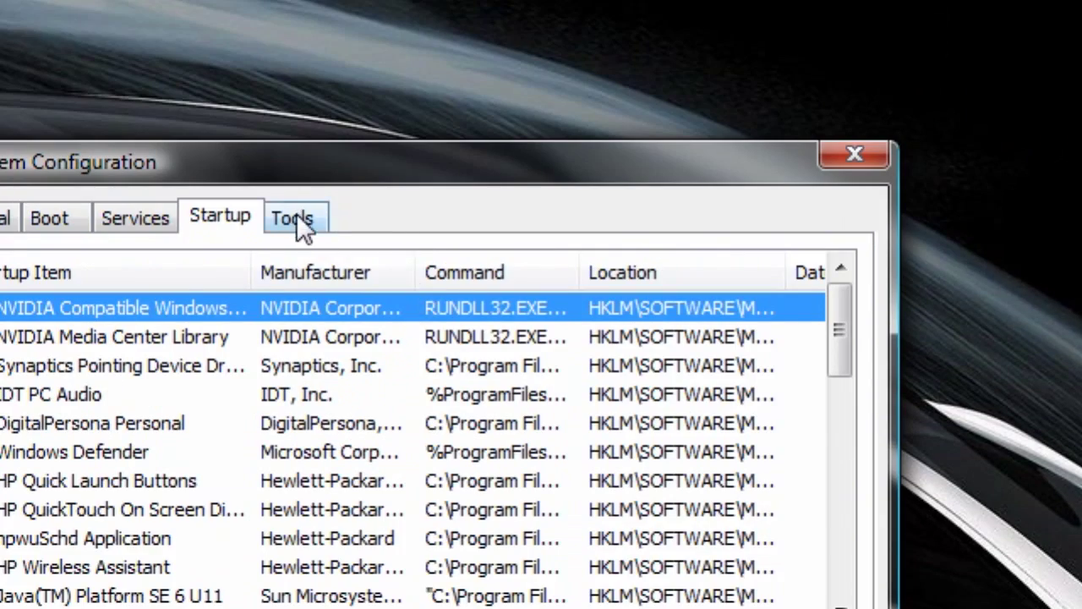
# View the list of system tools and return to the general startup selection options
pyautogui.click(292, 45)
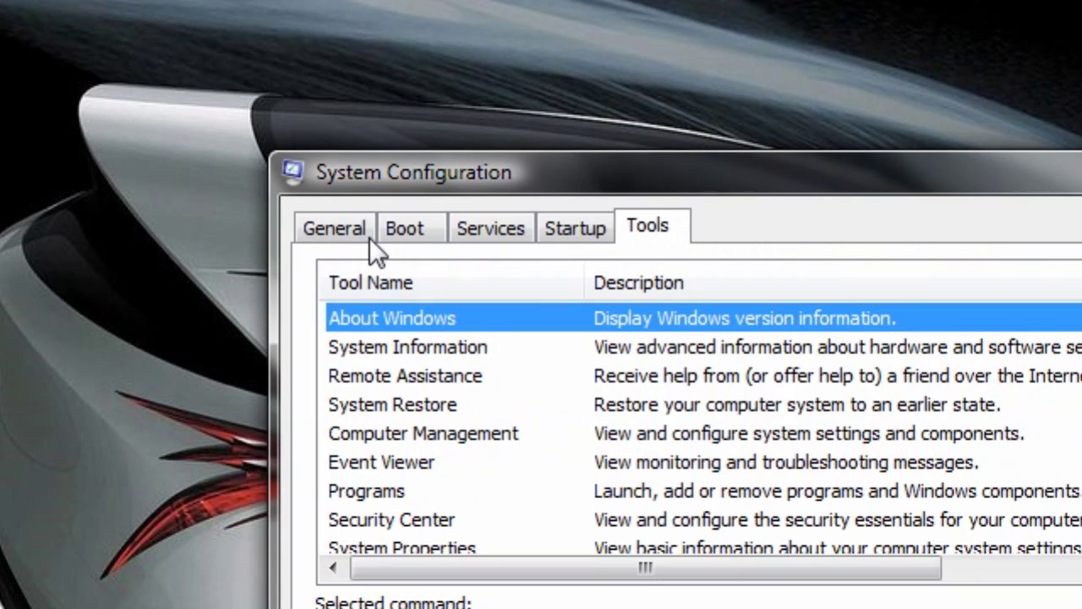
pyautogui.click(359, 58)
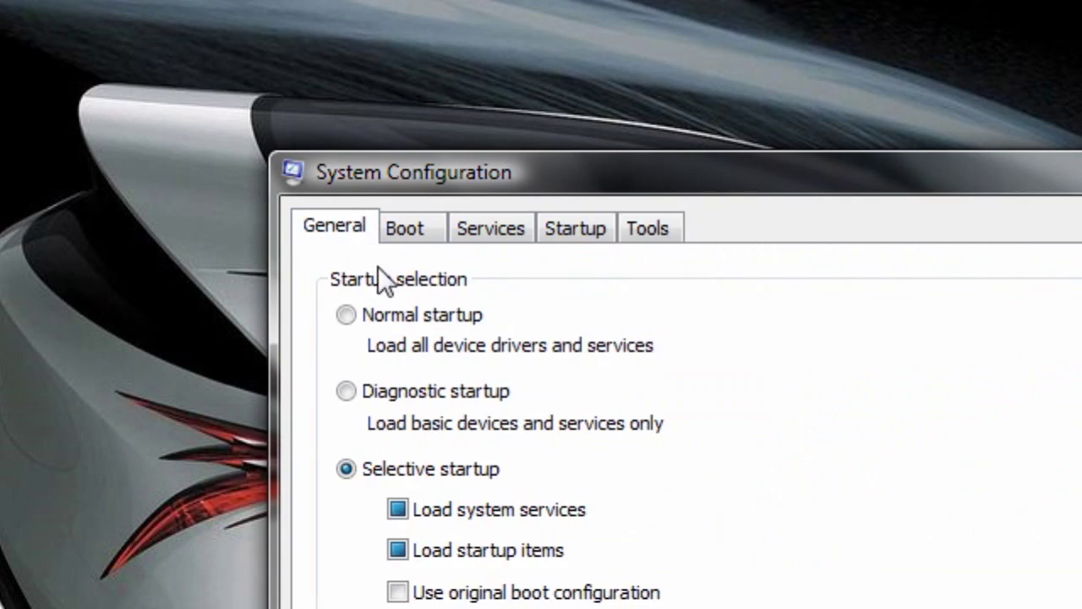